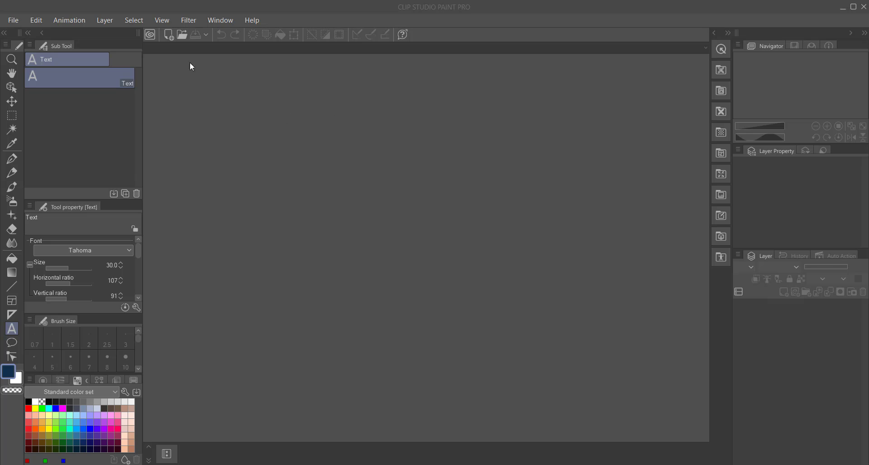
# Step: Open the settings for a new canvas and check the recommended YouTube thumbnail size in the Chrome search results
pyautogui.click(15, 24)
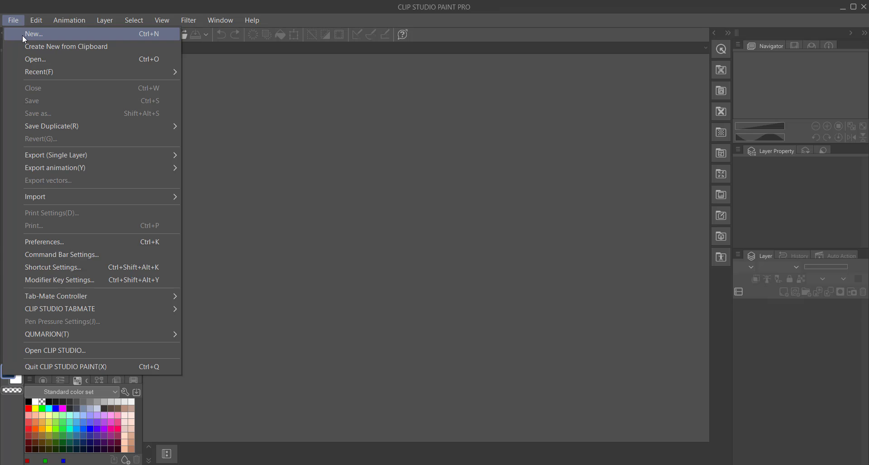
pyautogui.click(23, 35)
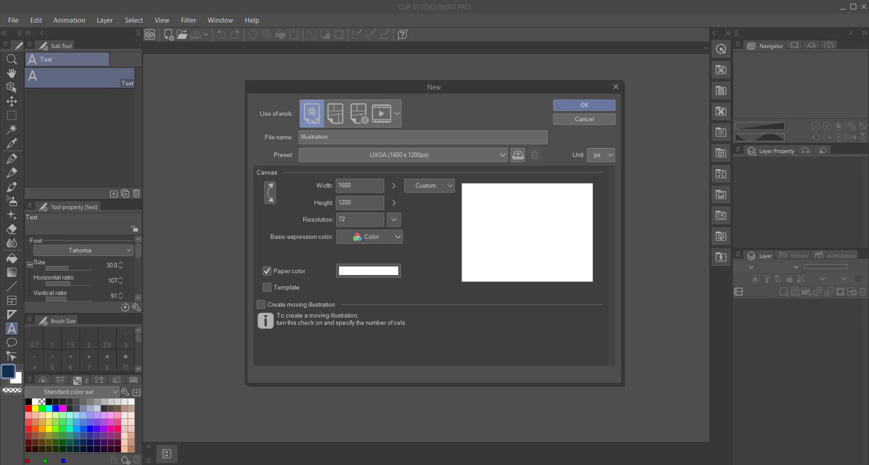
pyautogui.moveTo(375, 464)
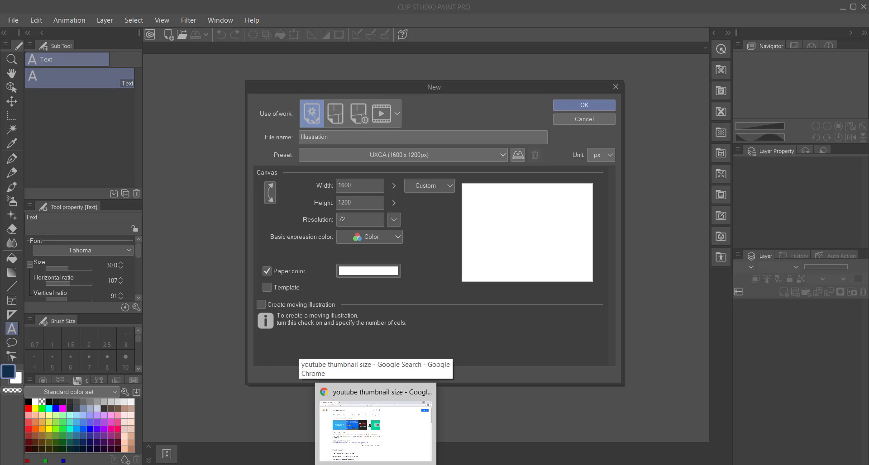
pyautogui.click(376, 430)
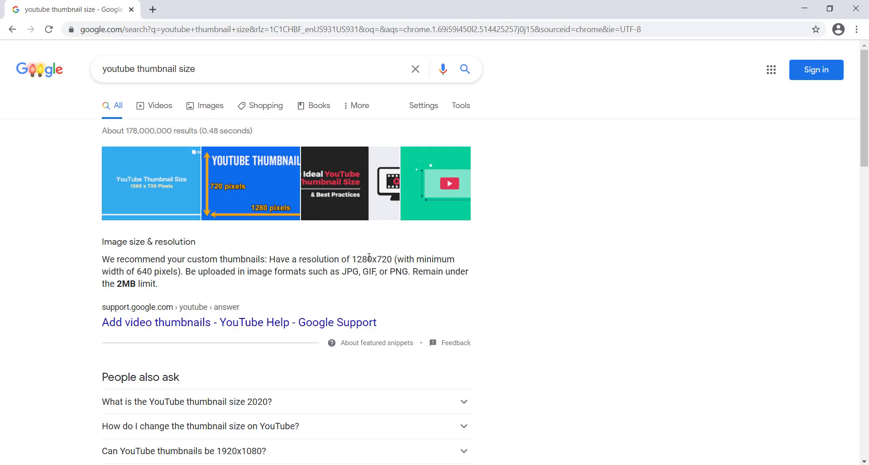
pyautogui.moveTo(459, 464)
pyautogui.click(459, 429)
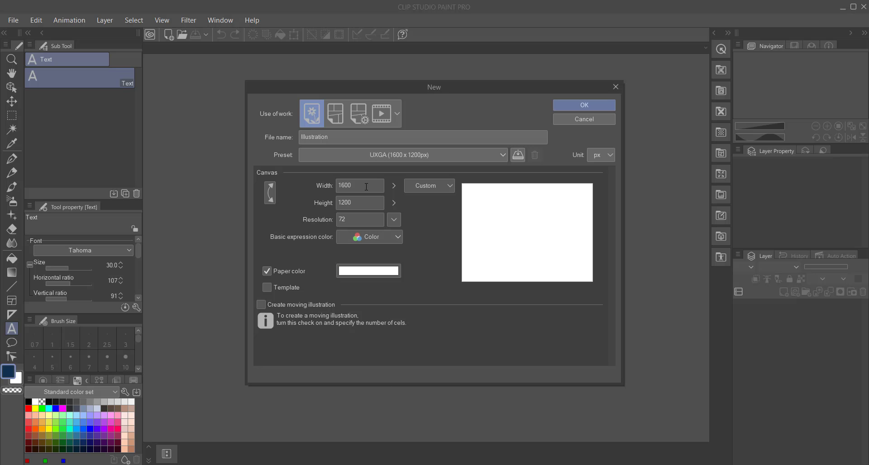
# Step: Create the new illustration canvas at 1280 x 720 px with a resolution of 300
pyautogui.moveTo(355, 186); pyautogui.dragTo(333, 204)
pyautogui.write('1280')
pyautogui.write('720')
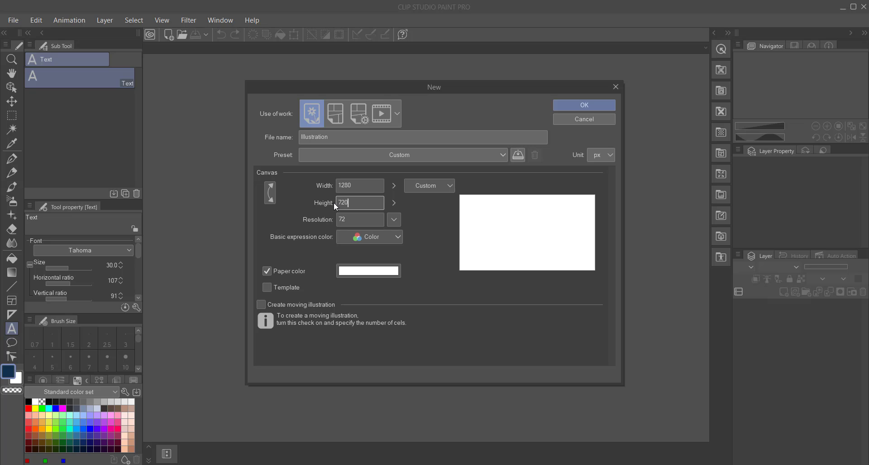
pyautogui.moveTo(364, 222); pyautogui.dragTo(336, 219)
pyautogui.write('300')
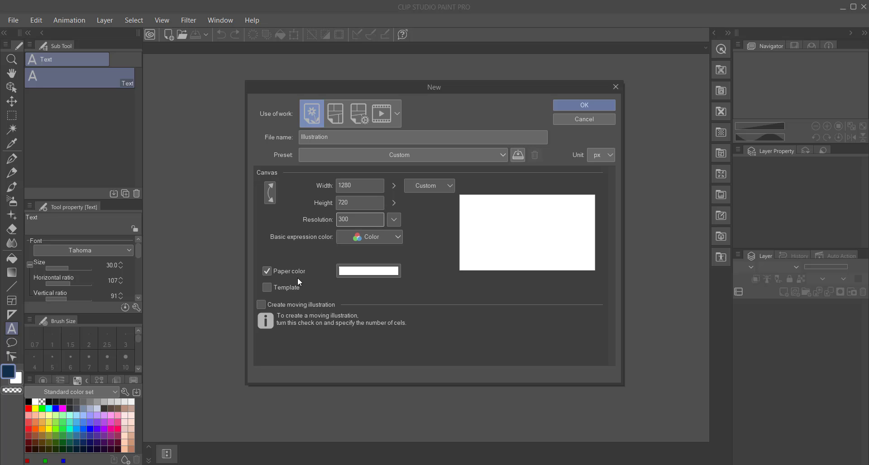
pyautogui.click(584, 105)
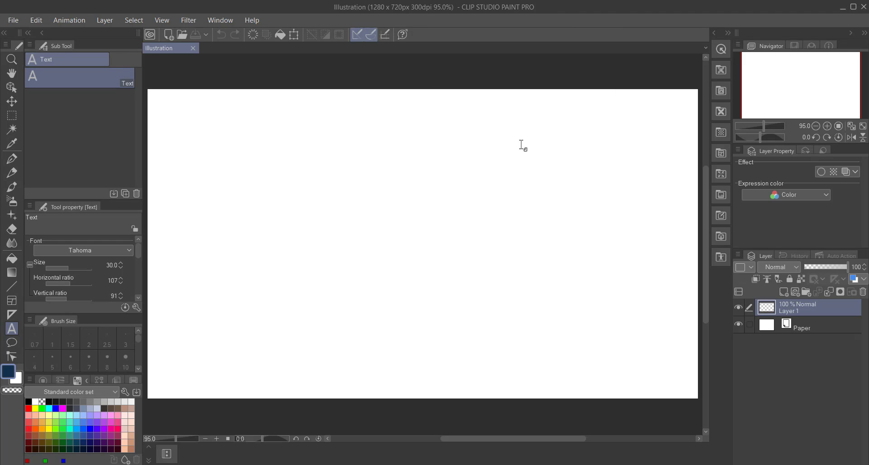
# Step: Switch to the Movies & TV player, play the Volcano Dungeon video and pause it at 0:01:05
pyautogui.click(815, 126)
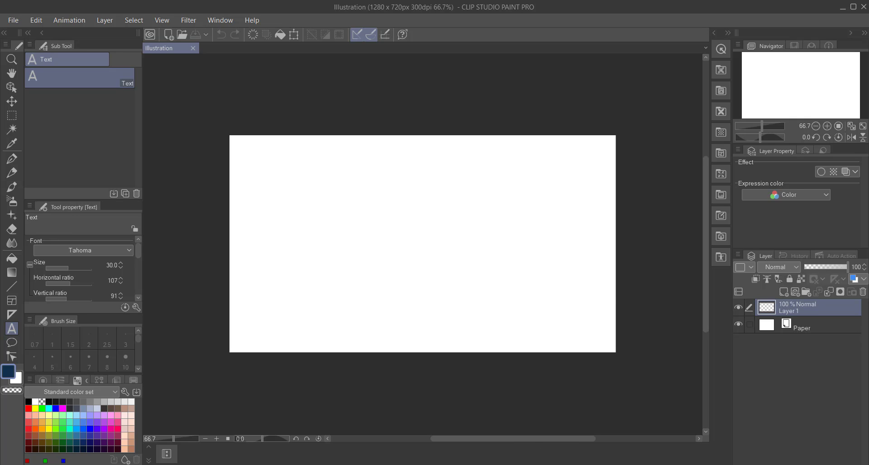
pyautogui.moveTo(544, 464)
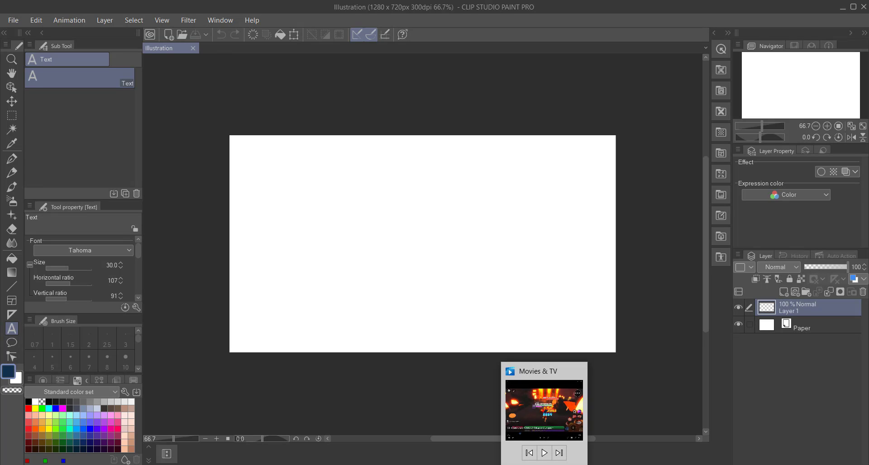
pyautogui.click(544, 464)
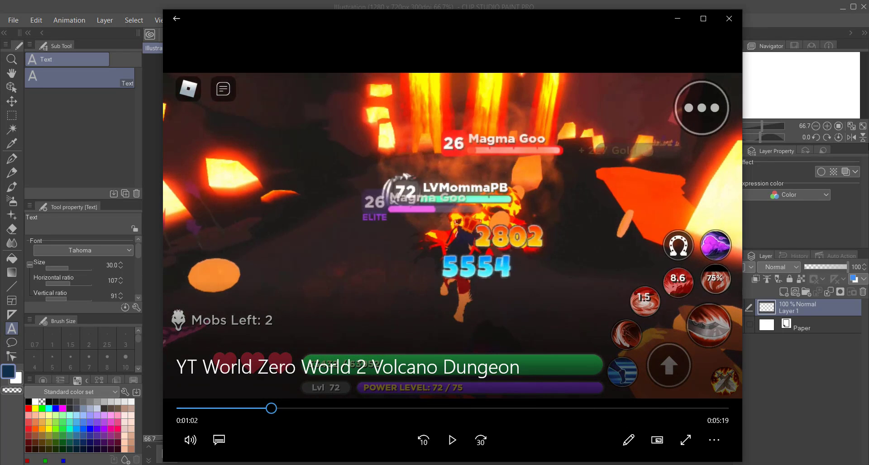
pyautogui.click(449, 444)
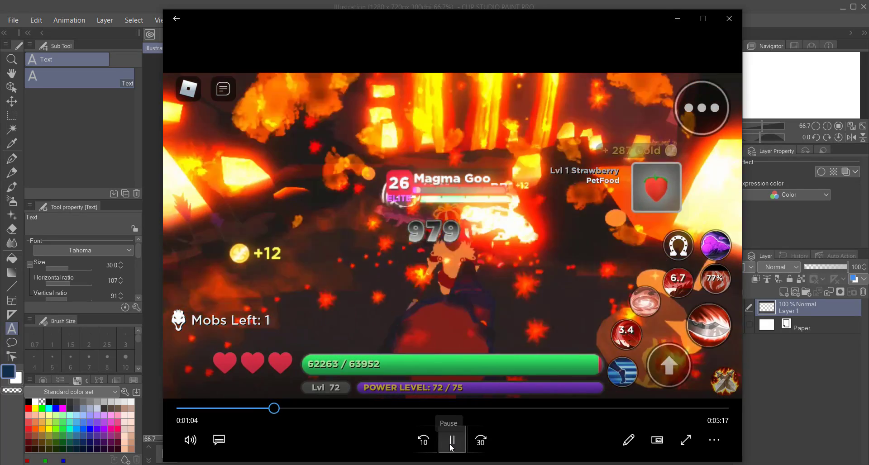
pyautogui.click(450, 445)
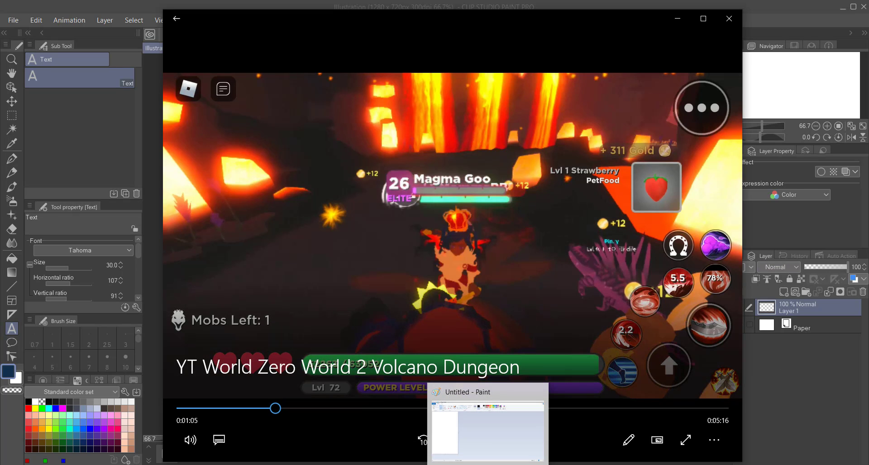
# Step: Switch to Paint and paste the captured video player frame onto the blank picture
pyautogui.click(487, 463)
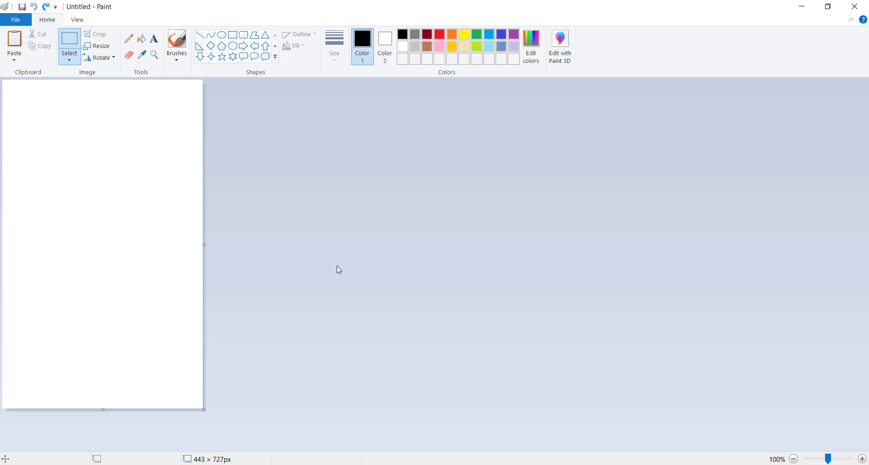
pyautogui.hotkey('ctrl', 'v')
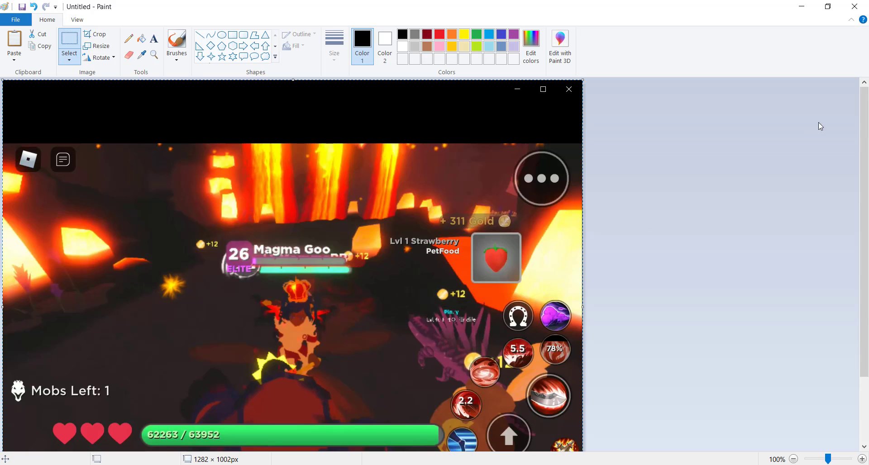
pyautogui.scroll(-2, 866, 113)
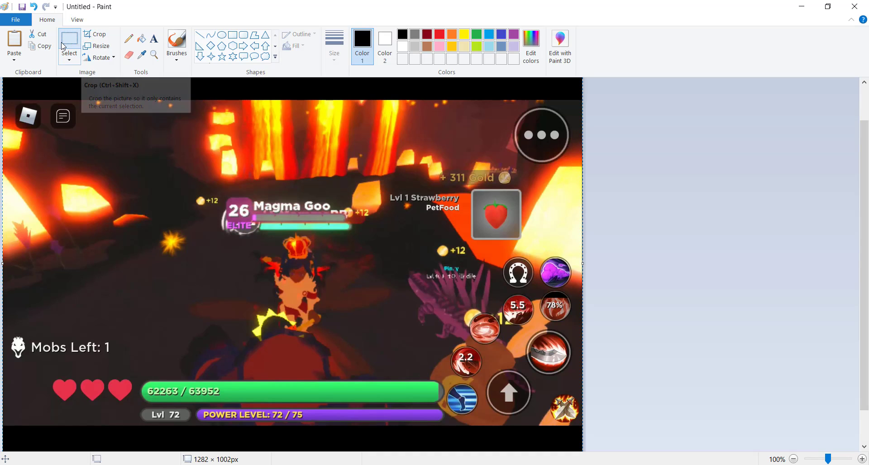
# Step: Select the gameplay area between the black bars, about 1281 × 730 px, and cut it out
pyautogui.click(87, 34)
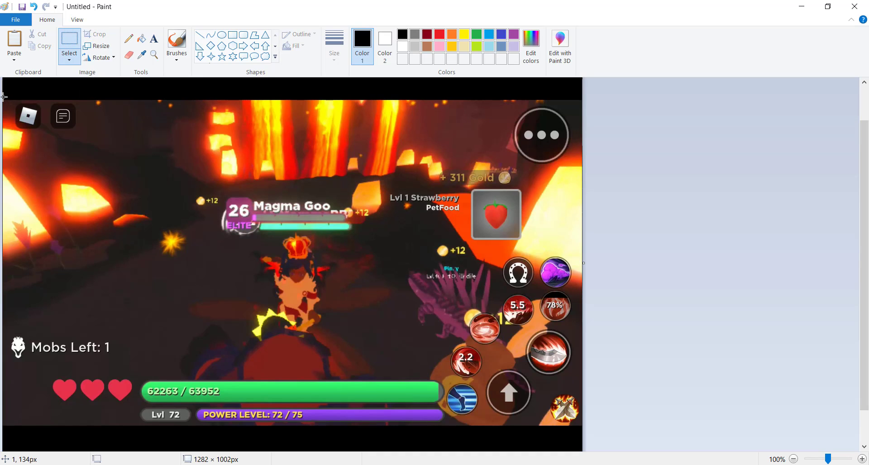
pyautogui.moveTo(4, 97); pyautogui.dragTo(582, 427)
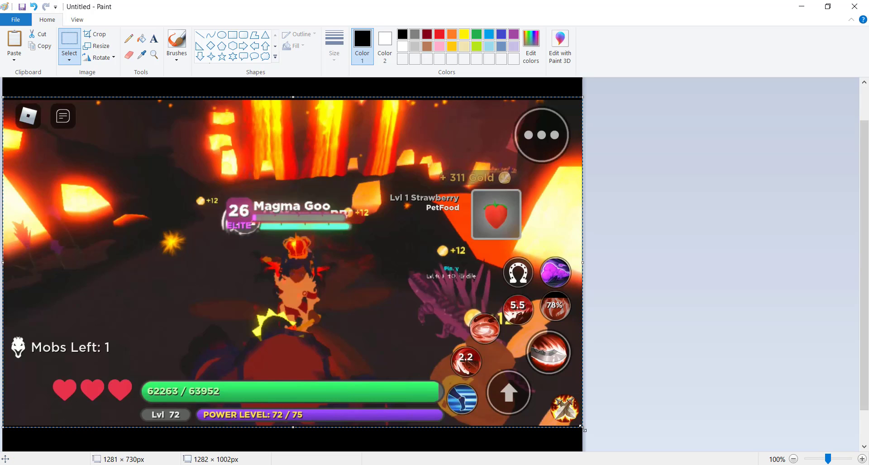
pyautogui.press('Delete')
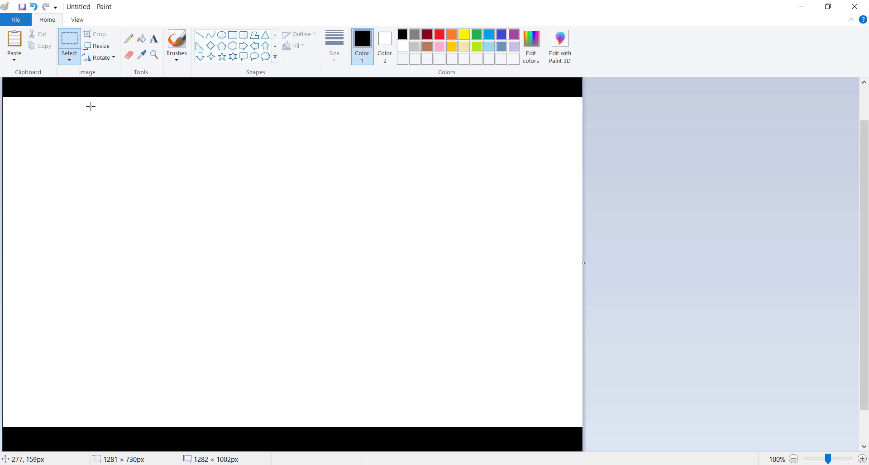
# Step: Start a new picture without saving the old one and paste the cut gameplay area into it
pyautogui.hotkey('alt', 'f')
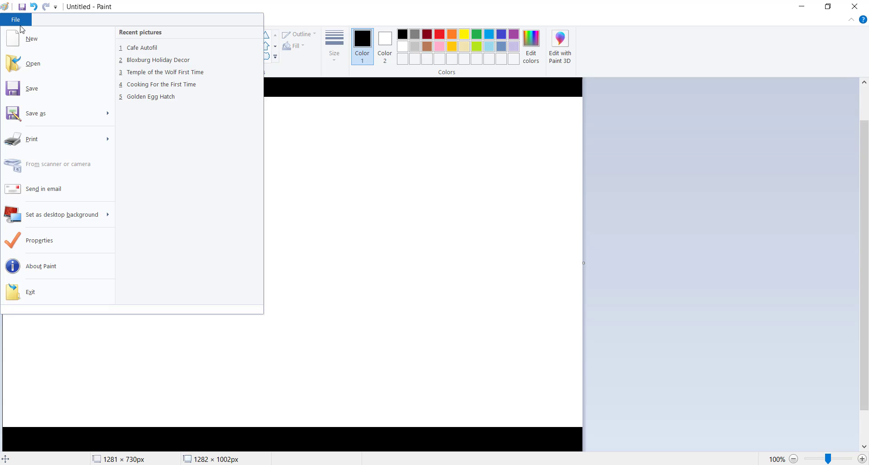
pyautogui.press('n')
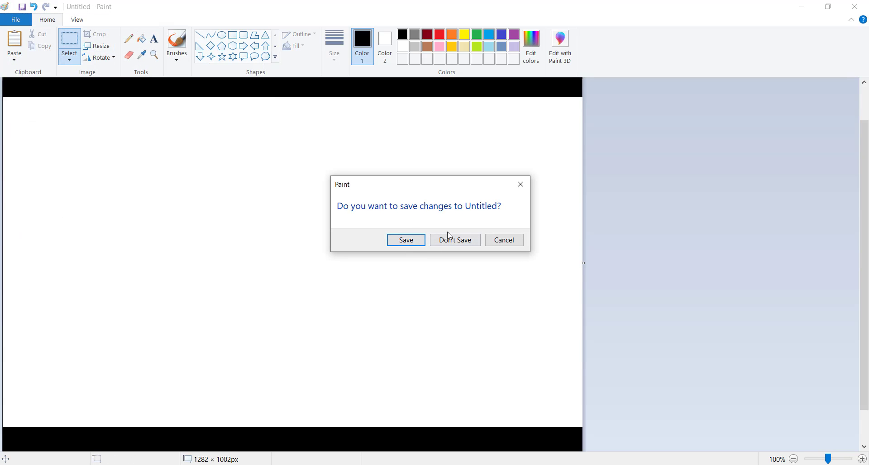
pyautogui.click(447, 239)
pyautogui.hotkey('ctrl', 'v')
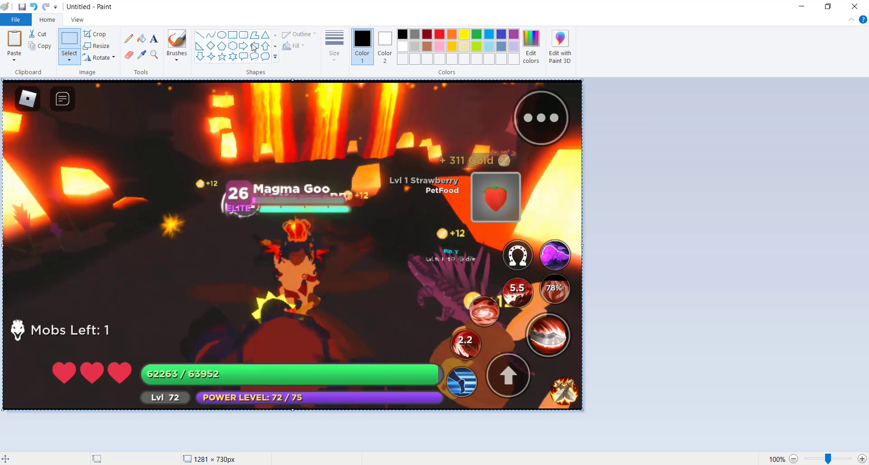
# Step: Save the picture as a JPEG named "WZ Screen" in the Desktop's Screenshot Tut folder and close Paint
pyautogui.click(15, 19)
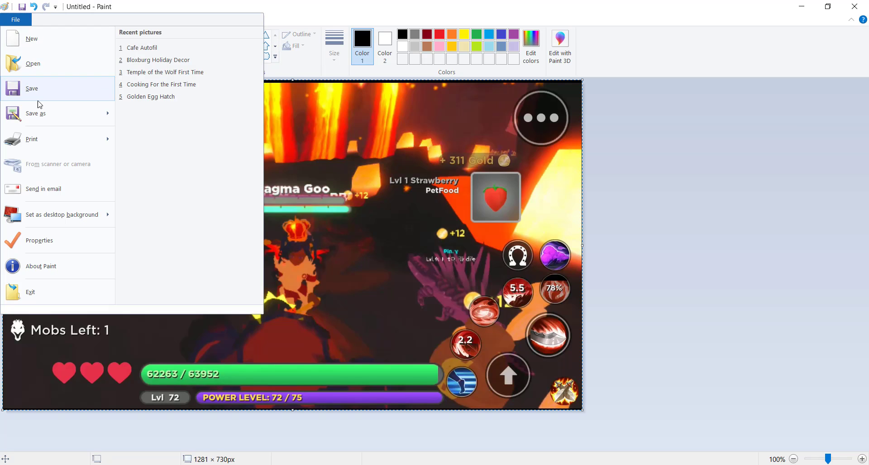
pyautogui.moveTo(40, 113)
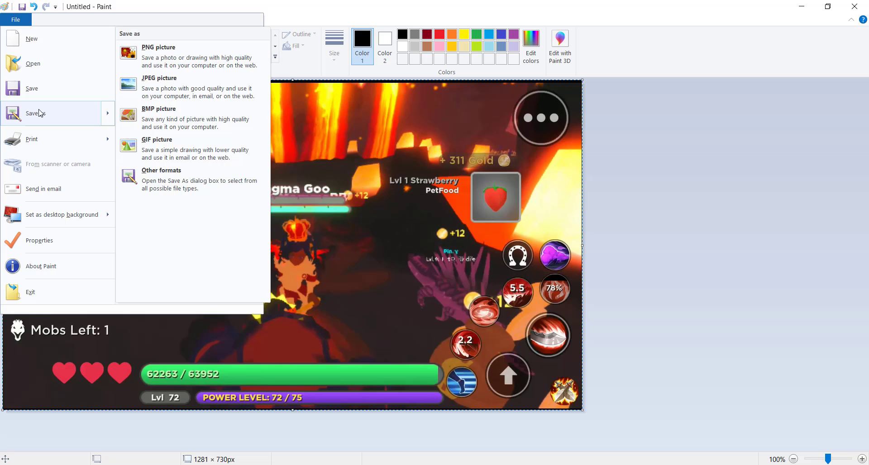
pyautogui.click(181, 83)
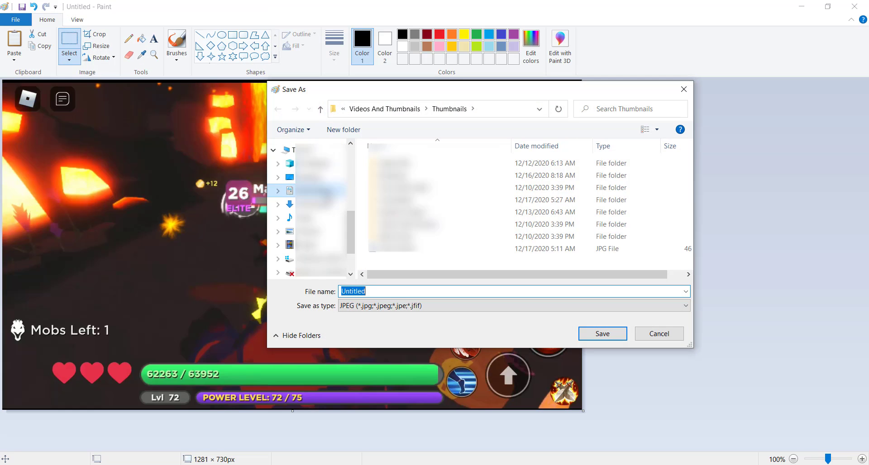
pyautogui.click(316, 178)
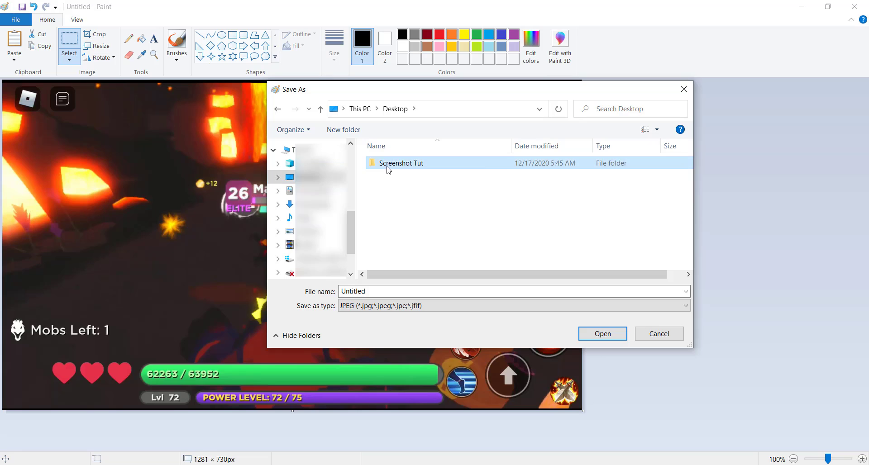
pyautogui.doubleClick(387, 168)
pyautogui.doubleClick(387, 293)
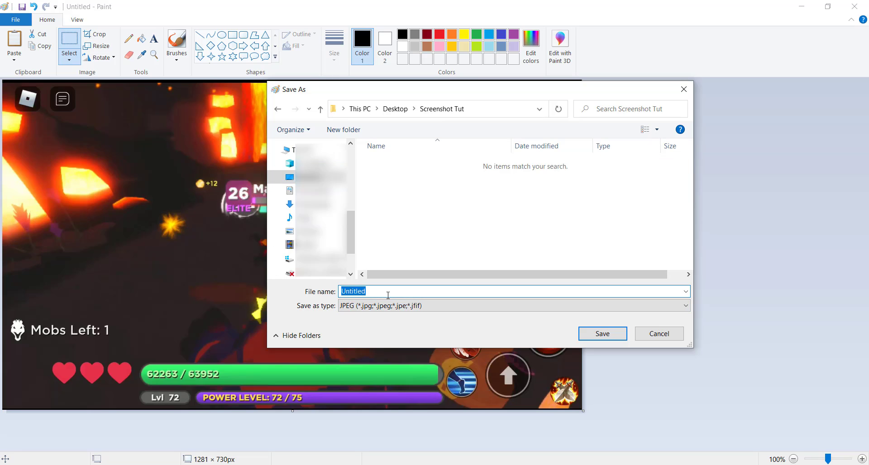
pyautogui.write('WZ Screen')
pyautogui.click(609, 336)
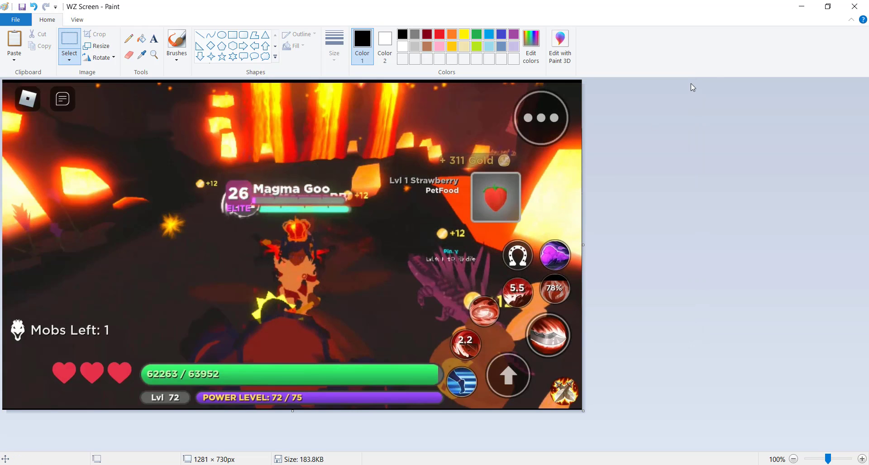
pyautogui.click(849, 9)
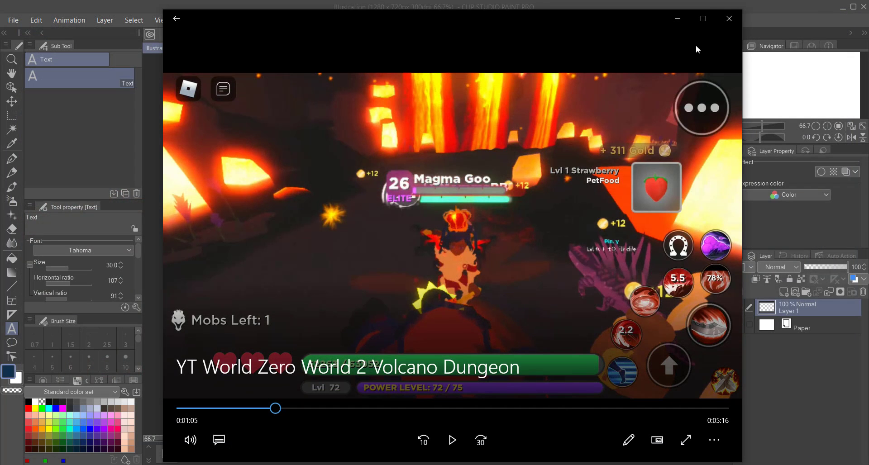
# Step: Minimize the video player and import the "WZ Screen" image from the Desktop's Screenshot Tut folder onto the blank Clip Studio Paint canvas
pyautogui.click(680, 17)
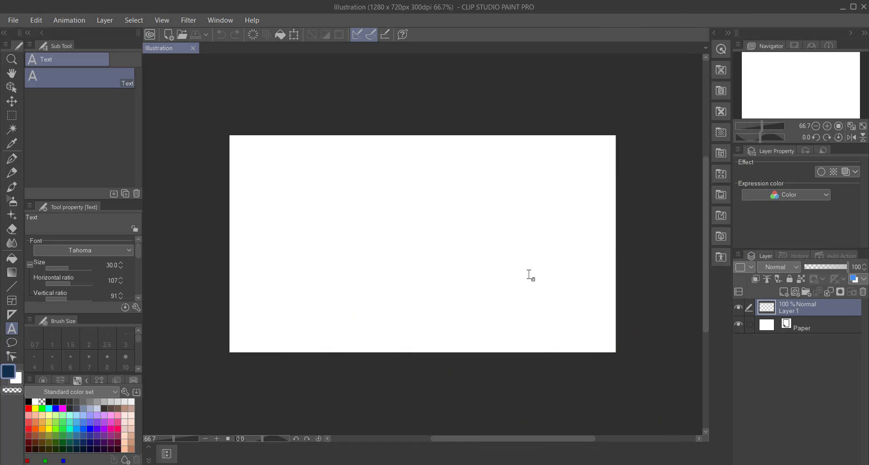
pyautogui.click(13, 20)
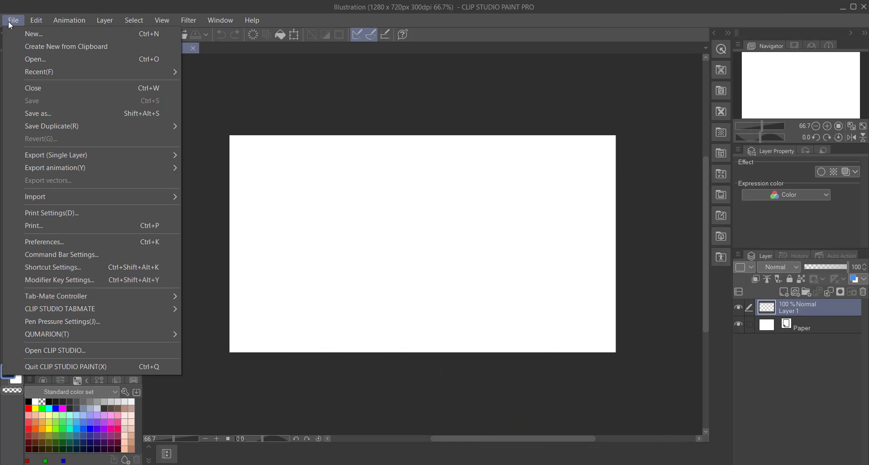
pyautogui.moveTo(54, 203)
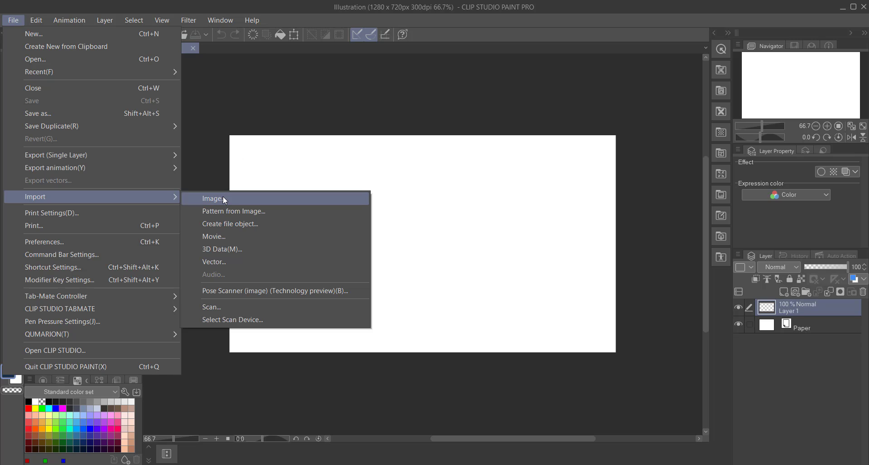
pyautogui.click(224, 202)
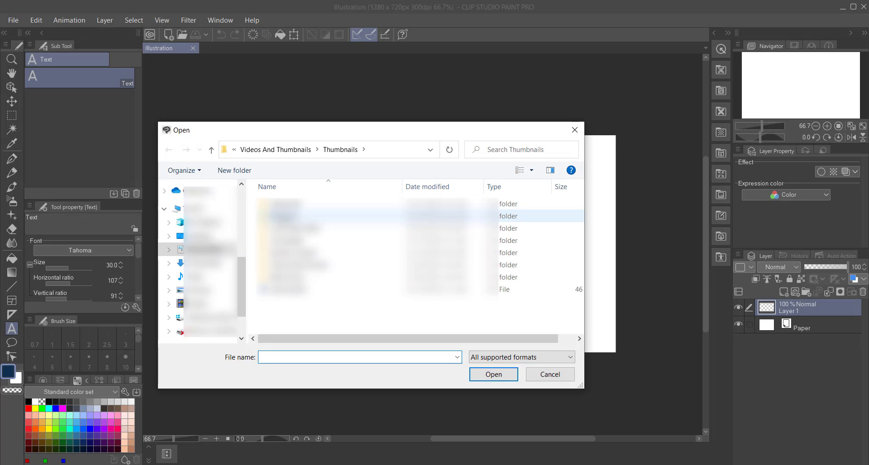
pyautogui.click(199, 236)
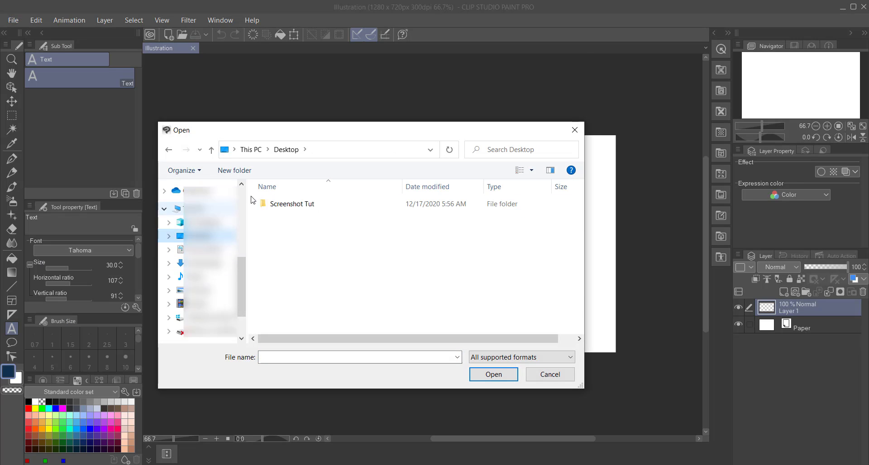
pyautogui.doubleClick(297, 202)
pyautogui.click(303, 232)
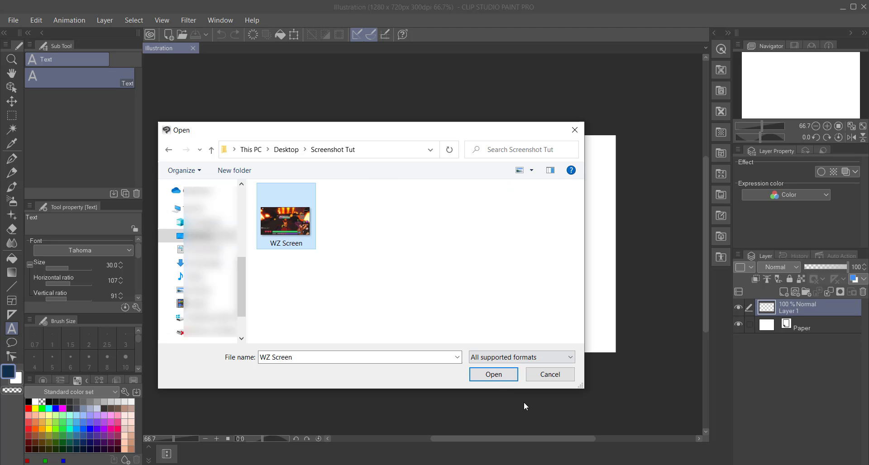
pyautogui.click(498, 376)
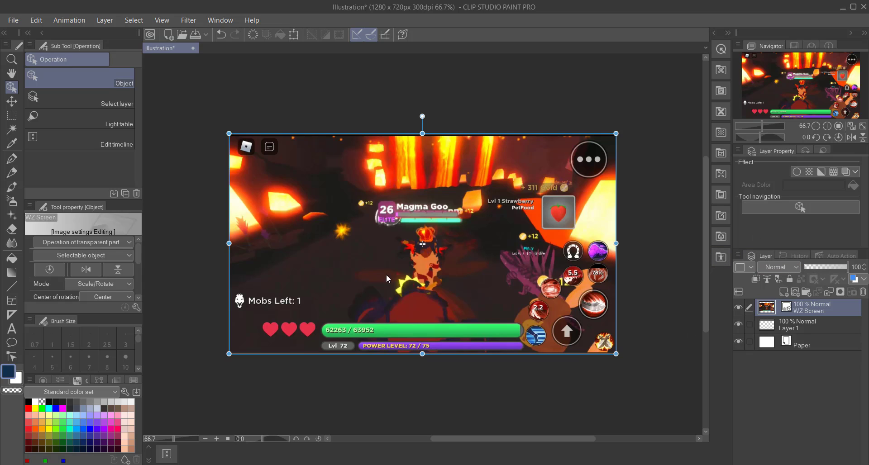
# Step: Add a text layer reading "World Zero" over the upper part of the gameplay screenshot
pyautogui.click(12, 329)
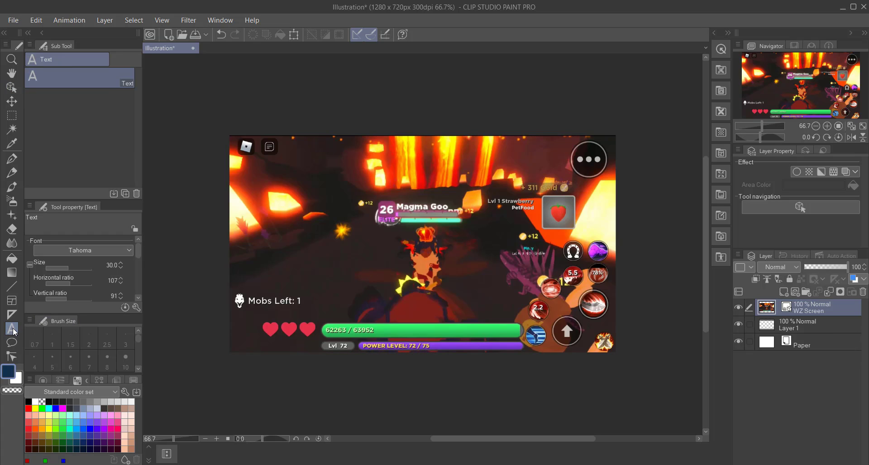
pyautogui.click(273, 168)
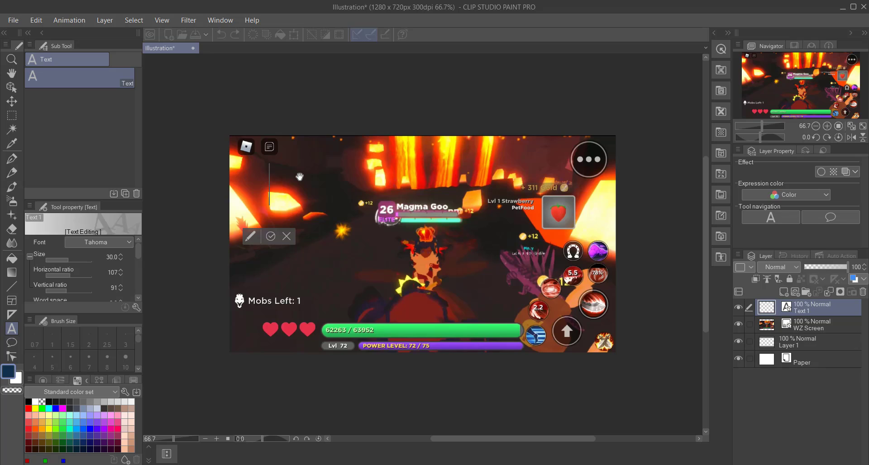
pyautogui.write('World')
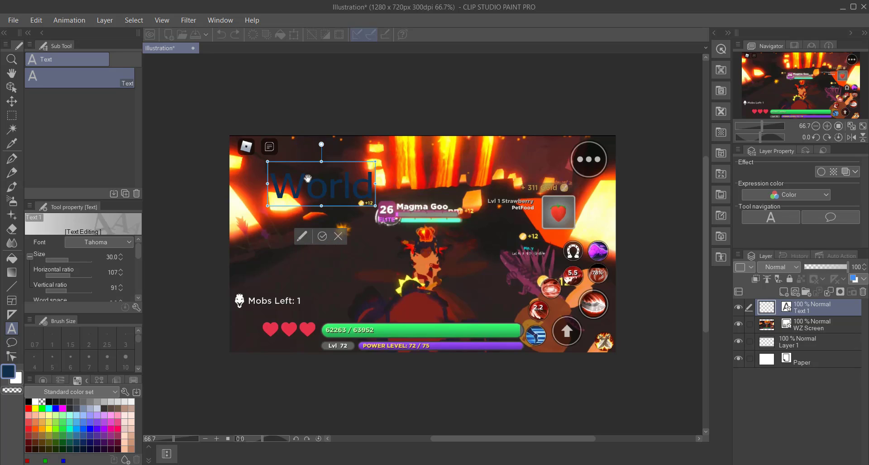
pyautogui.write(' Zero')
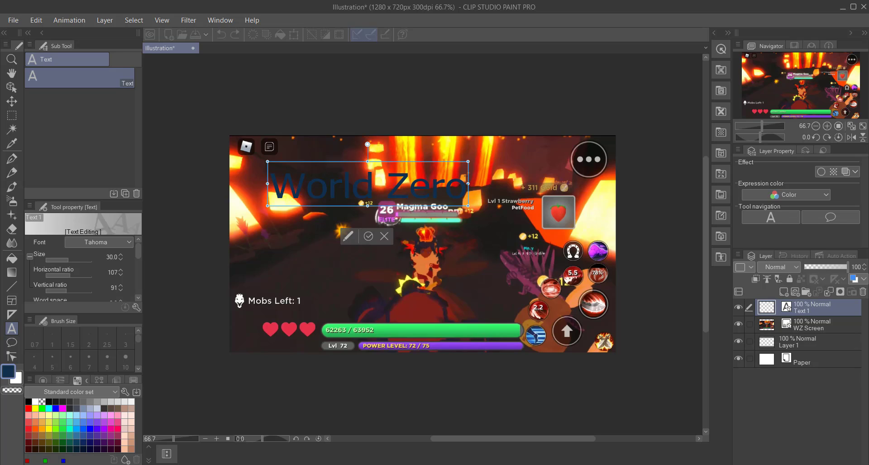
# Step: Recolor the "World Zero" text to light grey (RGB 230, 230, 230) and enlarge it to a font size of about 63
pyautogui.hotkey('shift', 'Left')
pyautogui.hotkey('shift', 'Left')
pyautogui.hotkey('shift', 'Left')
pyautogui.hotkey('shift', 'Left')
pyautogui.hotkey('shift', 'Left')
pyautogui.hotkey('shift', 'Left')
pyautogui.hotkey('shift', 'Left')
pyautogui.hotkey('shift', 'Left')
pyautogui.hotkey('shift', 'Left')
pyautogui.hotkey('shift', 'Left')
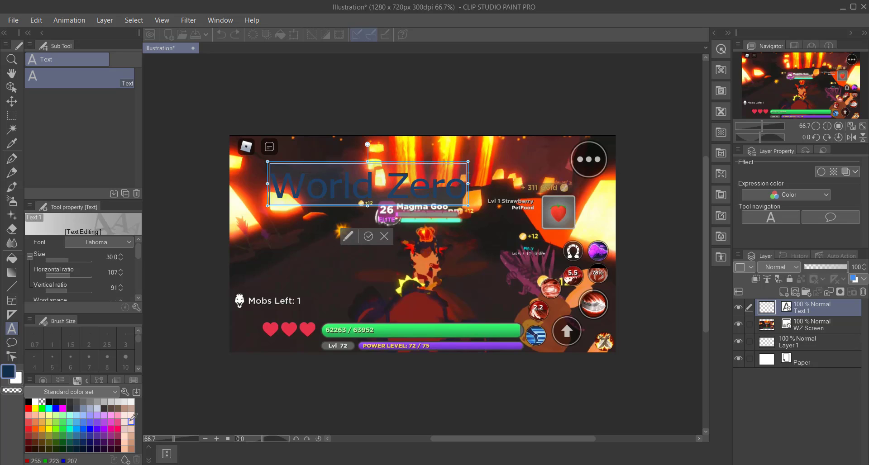
pyautogui.click(118, 401)
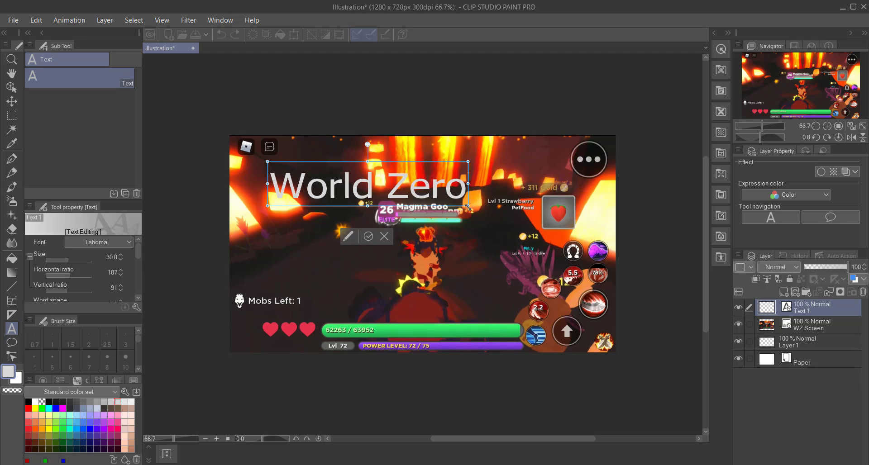
pyautogui.moveTo(467, 205); pyautogui.dragTo(566, 262)
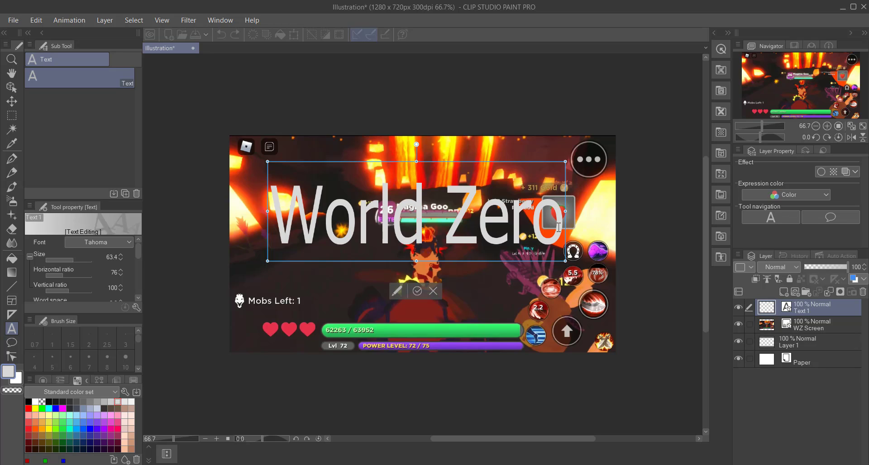
pyautogui.moveTo(558, 227); pyautogui.dragTo(270, 217)
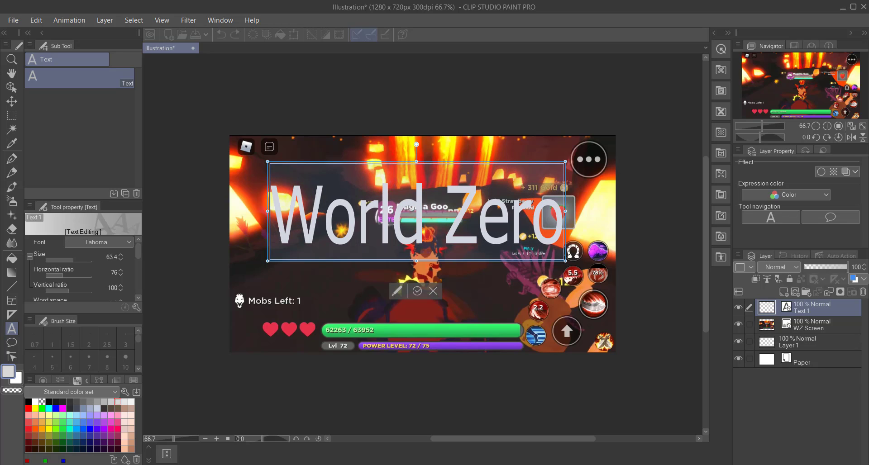
pyautogui.click(124, 401)
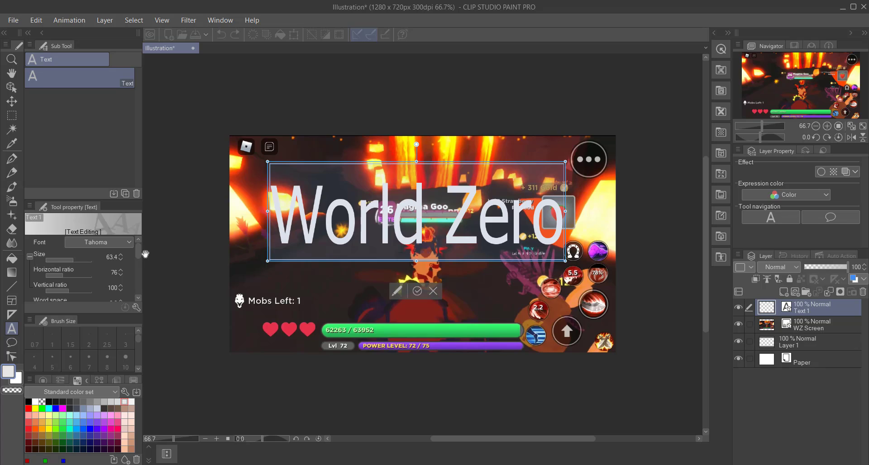
# Step: Give the "World Zero" text a red edge, color C20303, with a thickness of 15
pyautogui.moveTo(138, 253); pyautogui.dragTo(134, 277)
pyautogui.click(39, 273)
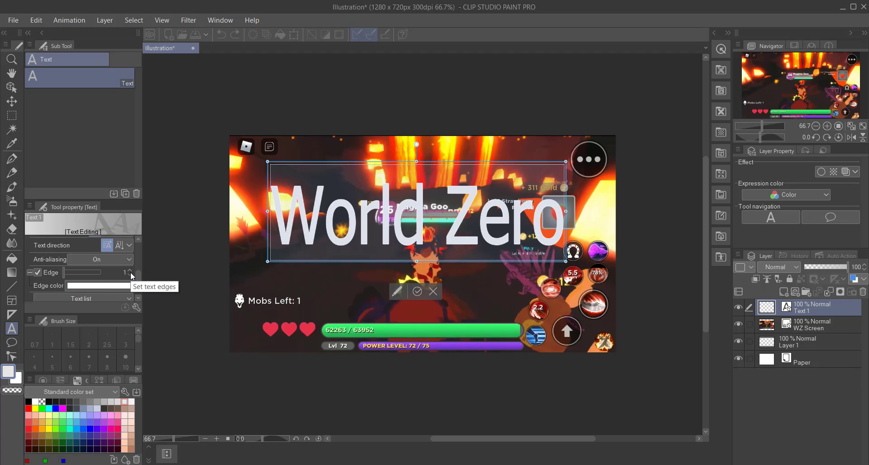
pyautogui.click(116, 285)
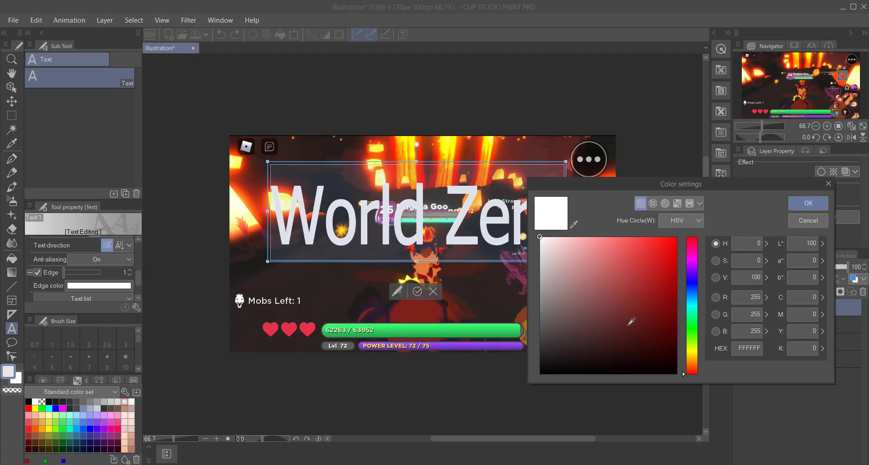
pyautogui.click(635, 310)
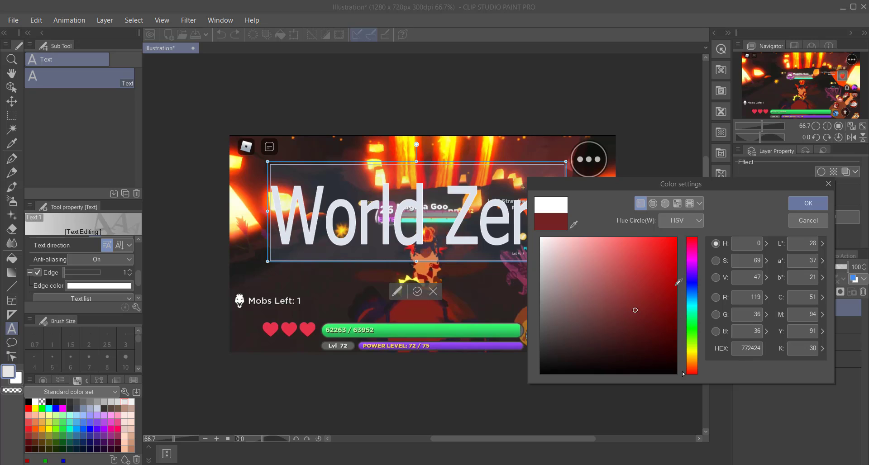
pyautogui.click(674, 269)
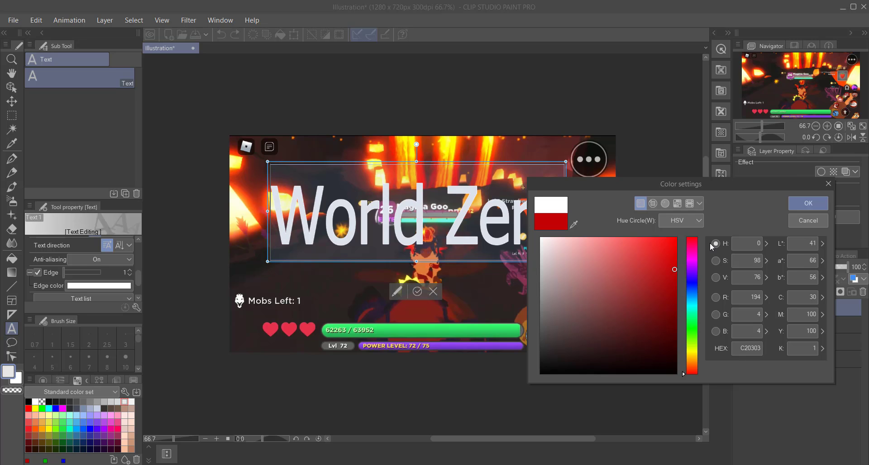
pyautogui.click(808, 203)
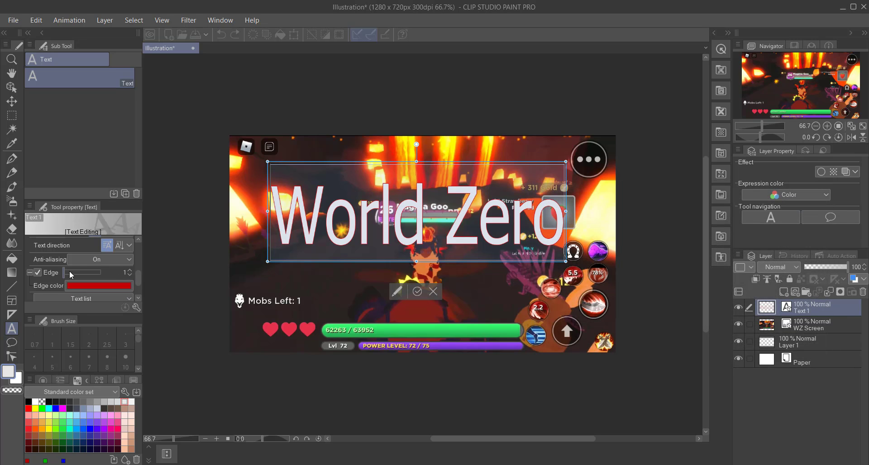
pyautogui.moveTo(70, 274); pyautogui.dragTo(74, 274)
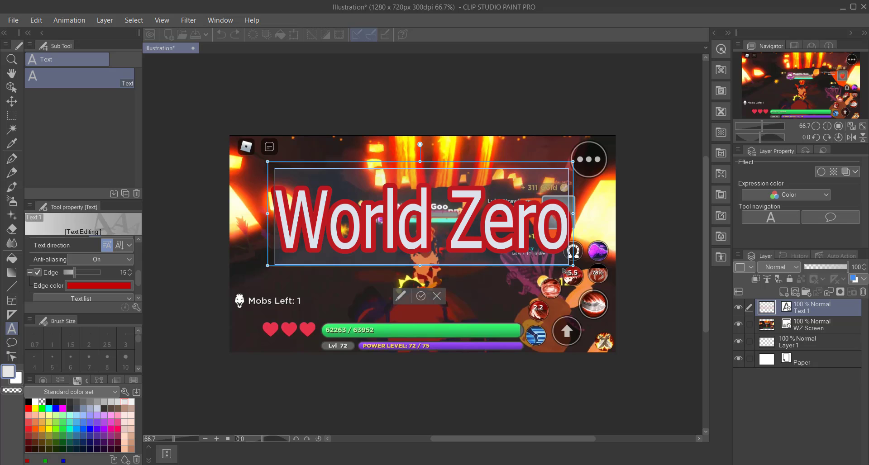
# Step: Resize and reposition the "World Zero" title so it spans most of the width along the thumbnail's upper edge
pyautogui.moveTo(563, 270); pyautogui.dragTo(578, 196)
pyautogui.click(650, 197)
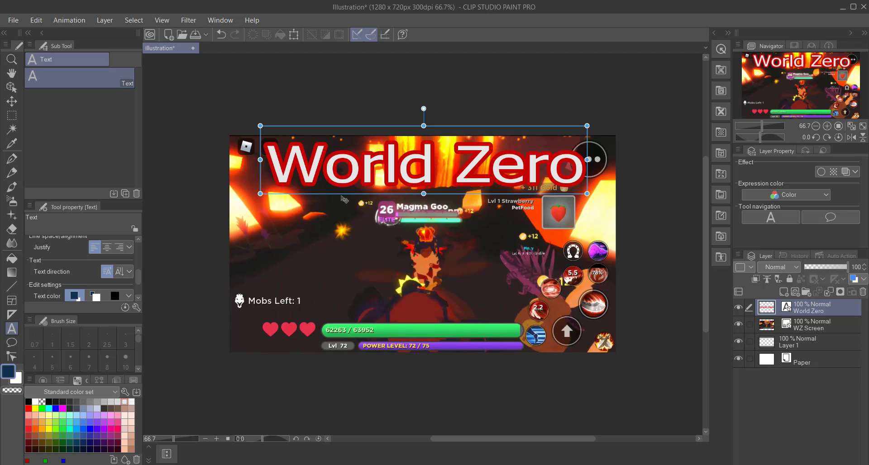
pyautogui.moveTo(343, 198); pyautogui.dragTo(326, 315)
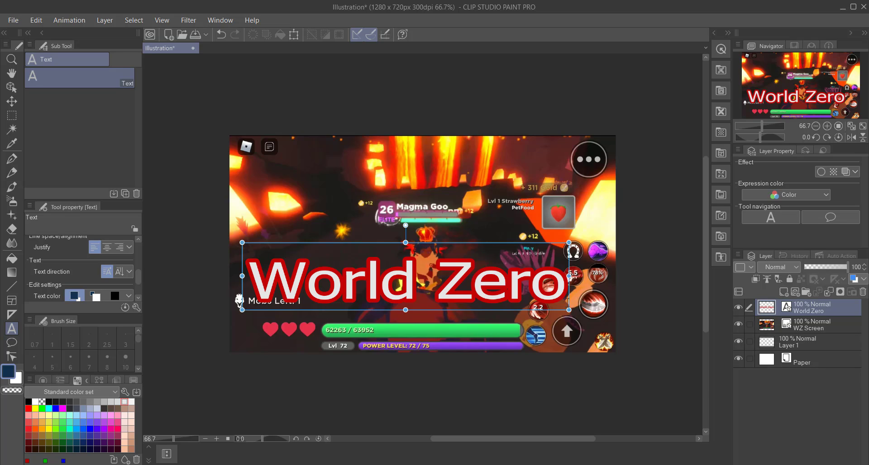
pyautogui.moveTo(569, 310); pyautogui.dragTo(574, 209)
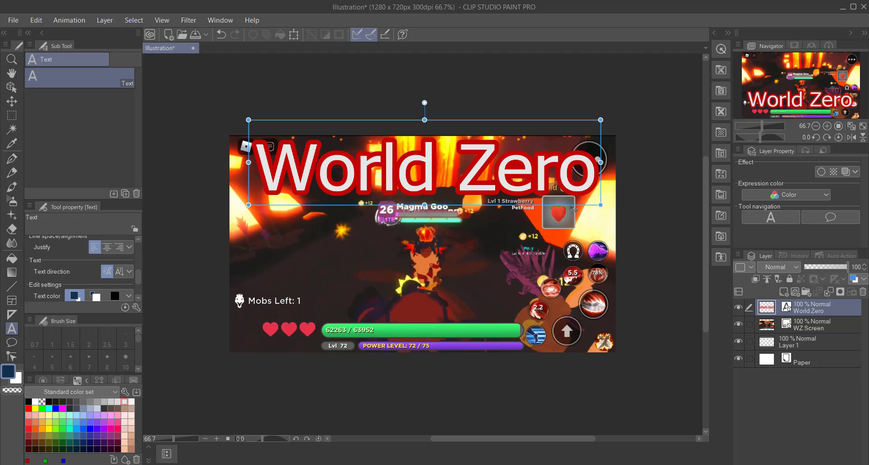
pyautogui.click(437, 311)
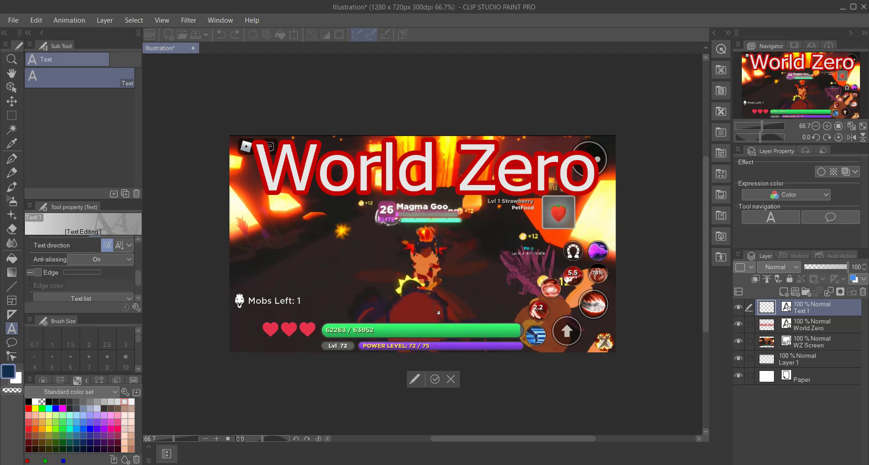
pyautogui.click(435, 380)
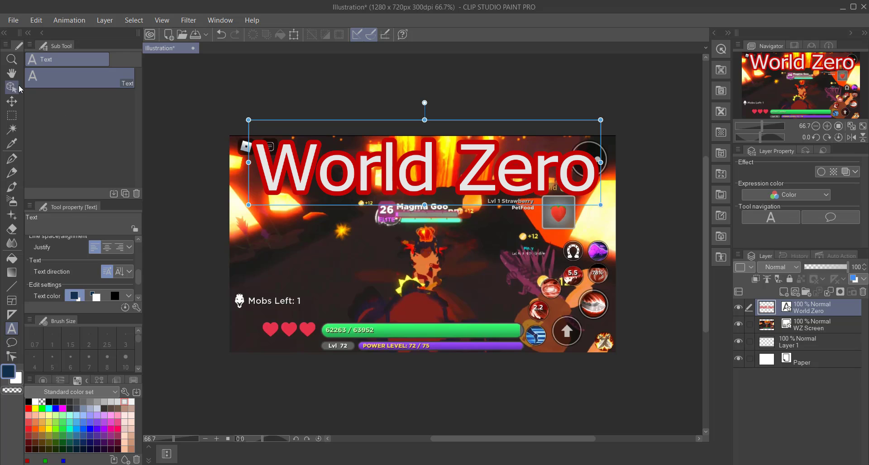
# Step: Save the illustration as "World Zero" in CLIP STUDIO FORMAT in the Desktop's Screenshot Tut folder
pyautogui.click(14, 20)
pyautogui.click(27, 103)
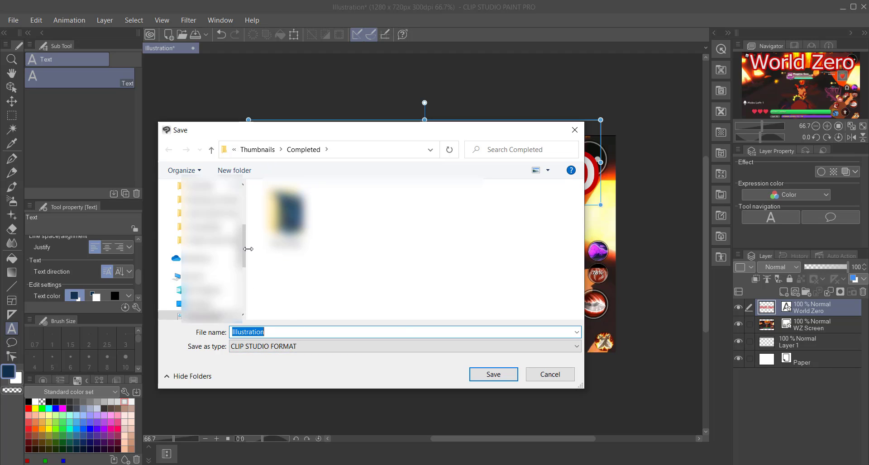
pyautogui.moveTo(243, 247); pyautogui.dragTo(243, 216)
pyautogui.click(204, 185)
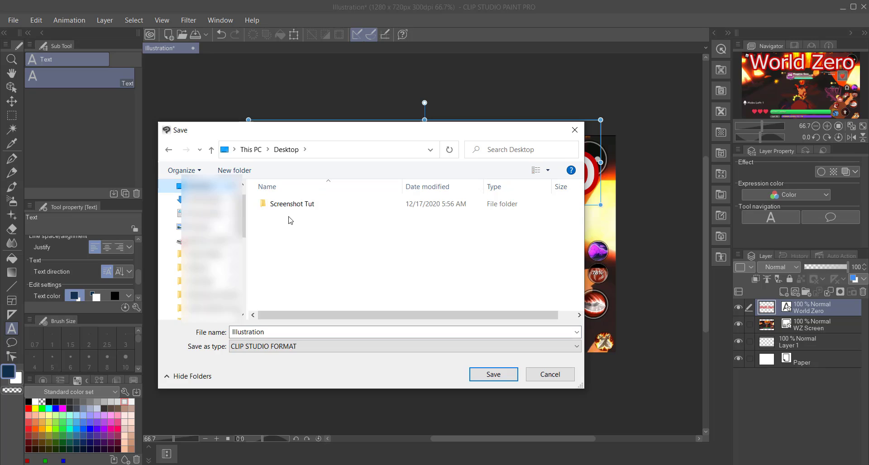
pyautogui.doubleClick(288, 210)
pyautogui.doubleClick(300, 333)
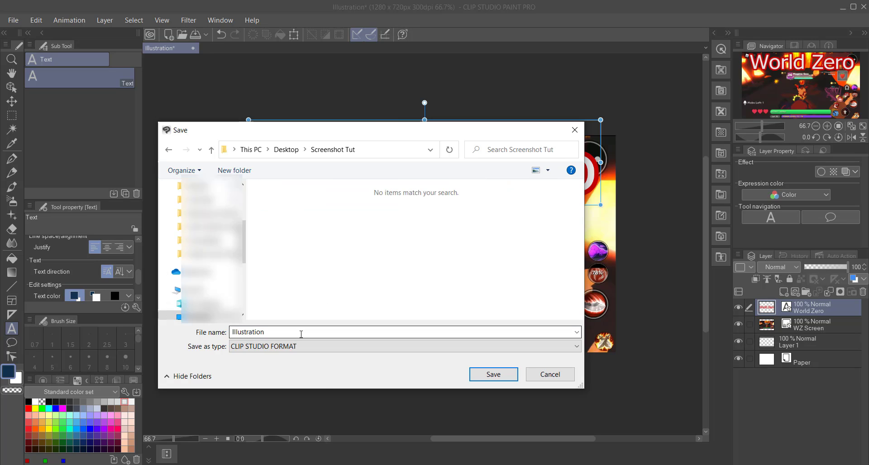
pyautogui.write('World Zero')
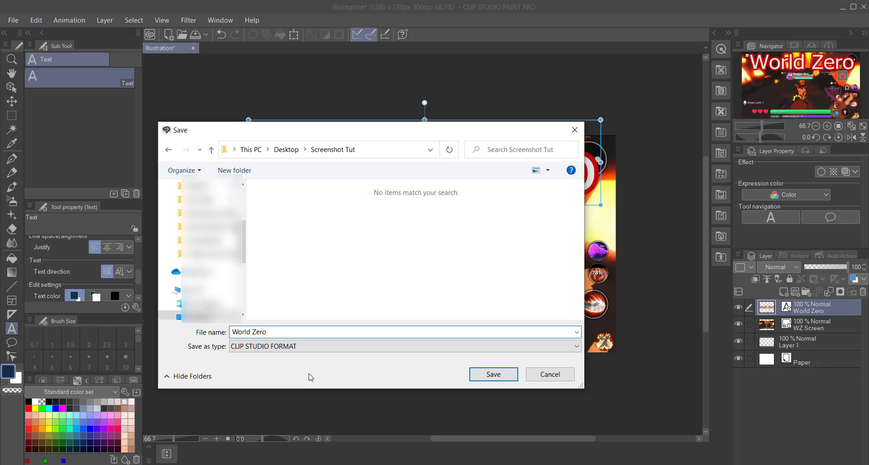
pyautogui.click(492, 375)
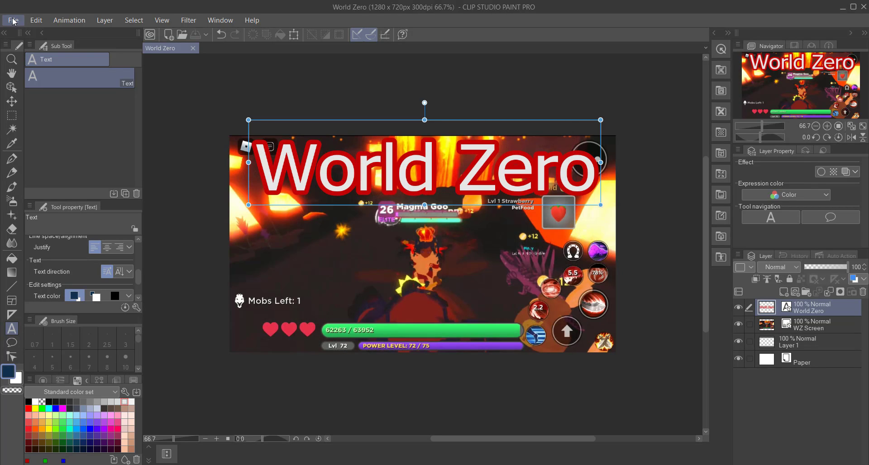
# Step: Export the thumbnail as a single-layer JPEG named "World Zero" to the Screenshot Tut folder, at quality 100 and 1280 × 720 px
pyautogui.click(12, 20)
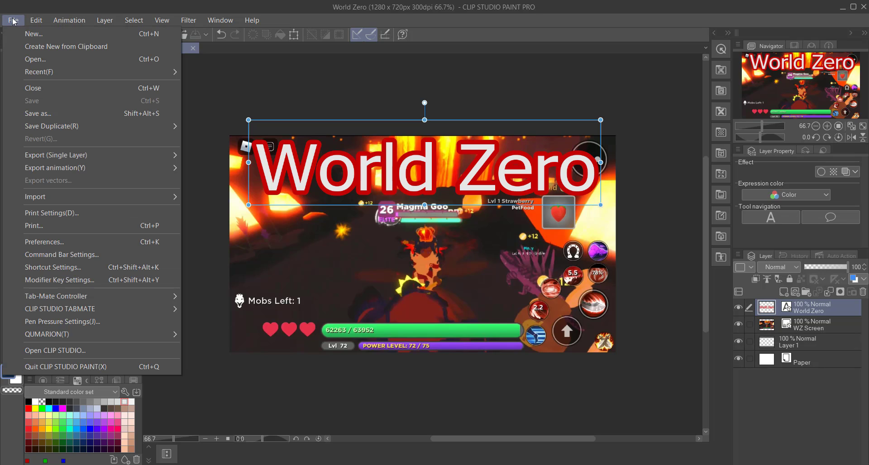
pyautogui.moveTo(62, 156)
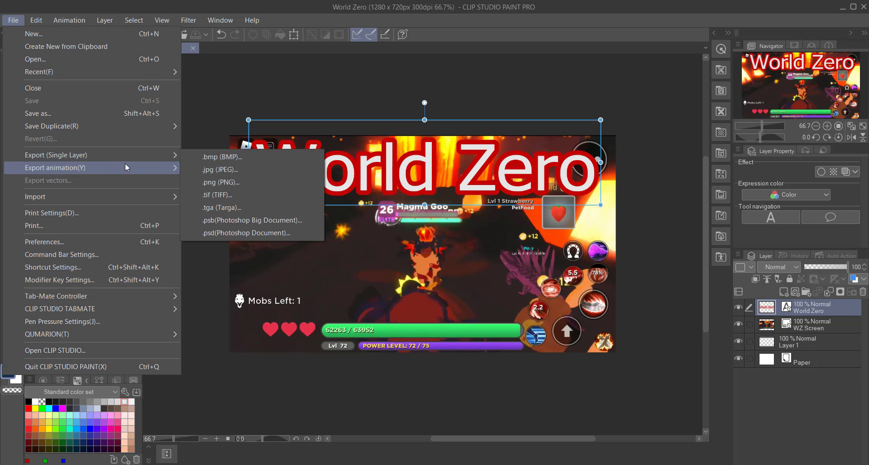
pyautogui.click(232, 170)
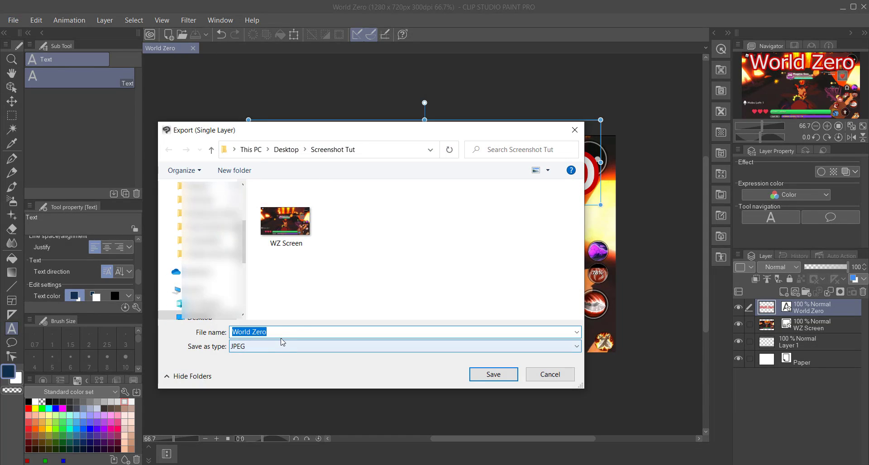
pyautogui.click(483, 375)
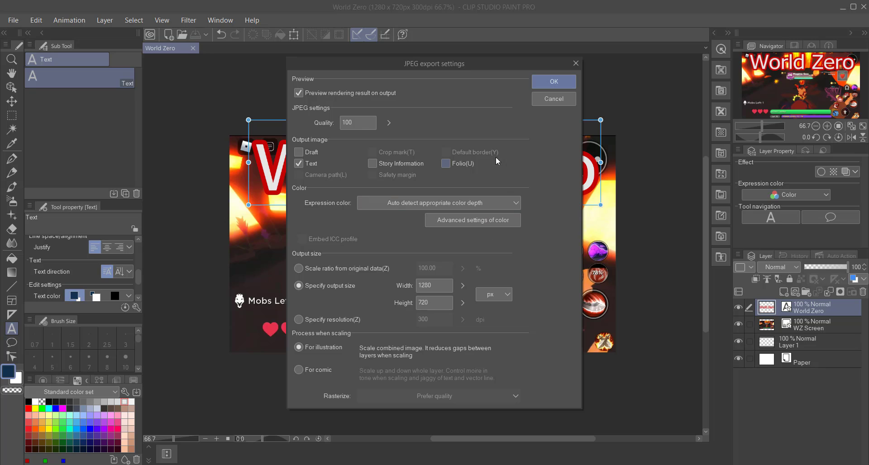
pyautogui.click(553, 83)
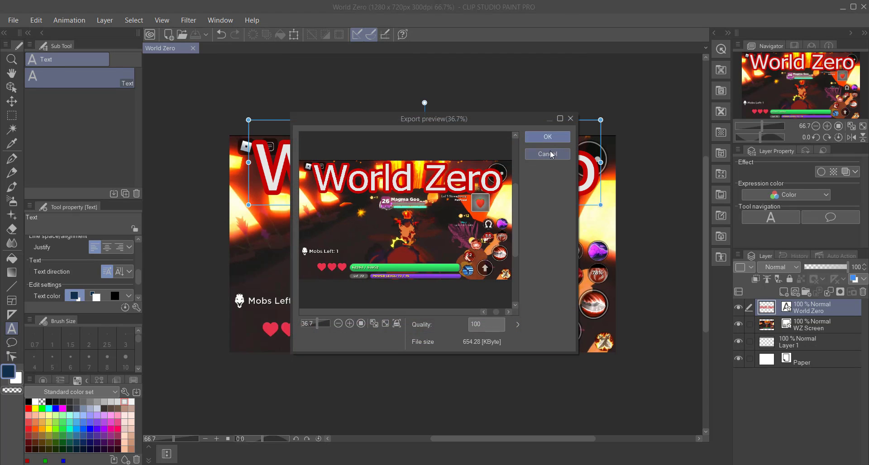
pyautogui.click(548, 137)
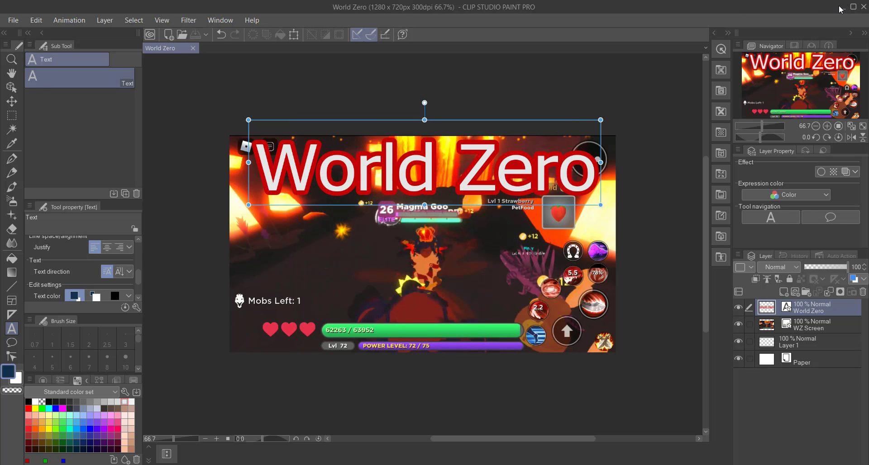